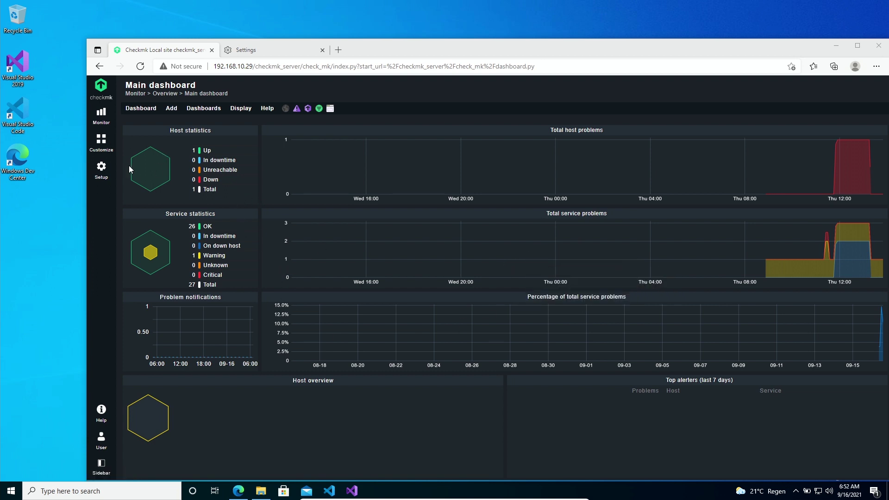
# - Download the default configuration's Windows MSI agent package from Setup > Agents
pyautogui.click(101, 169)
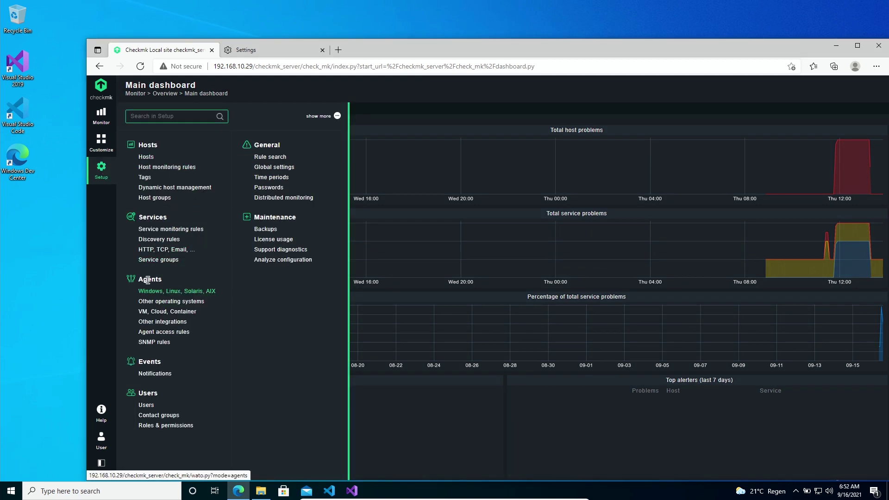
pyautogui.click(176, 293)
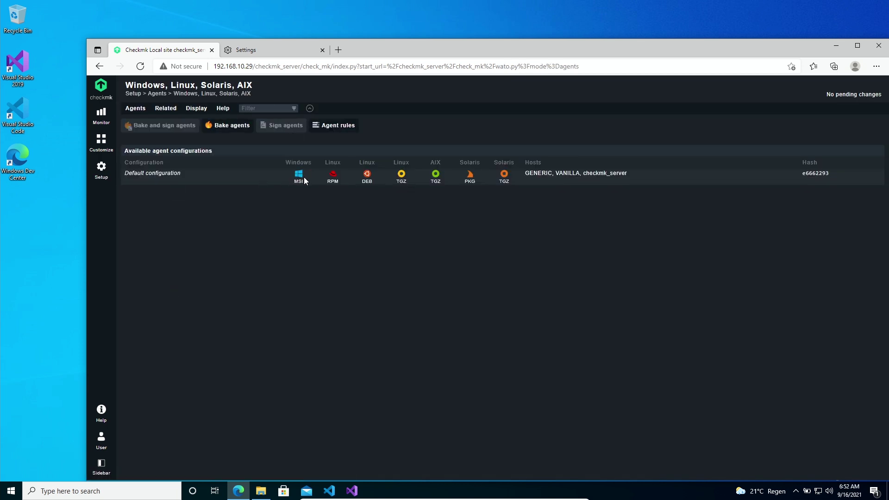
pyautogui.click(299, 175)
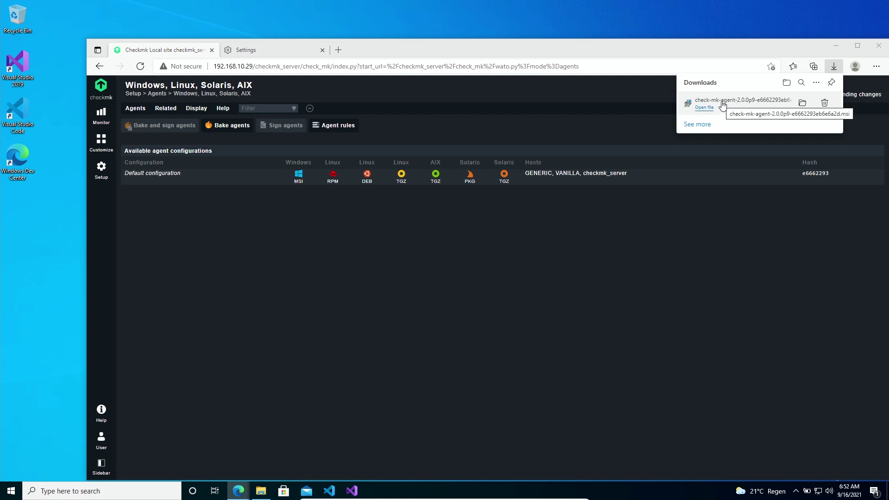
# - Launch the downloaded MSI from Edge, running it anyway past the SmartScreen warning
pyautogui.click(704, 108)
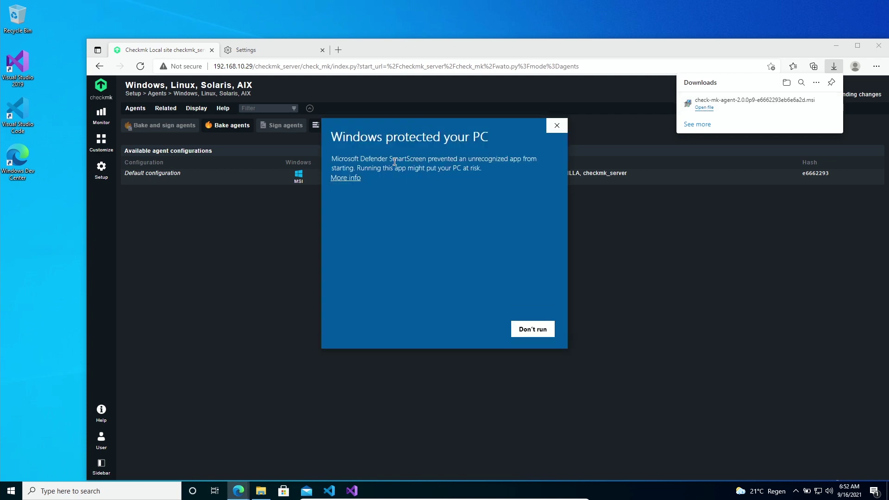
pyautogui.click(345, 179)
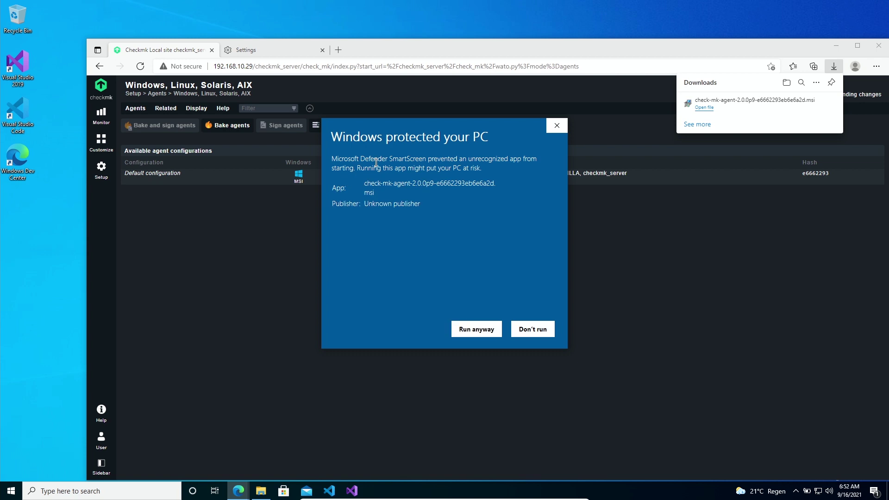
pyautogui.click(482, 331)
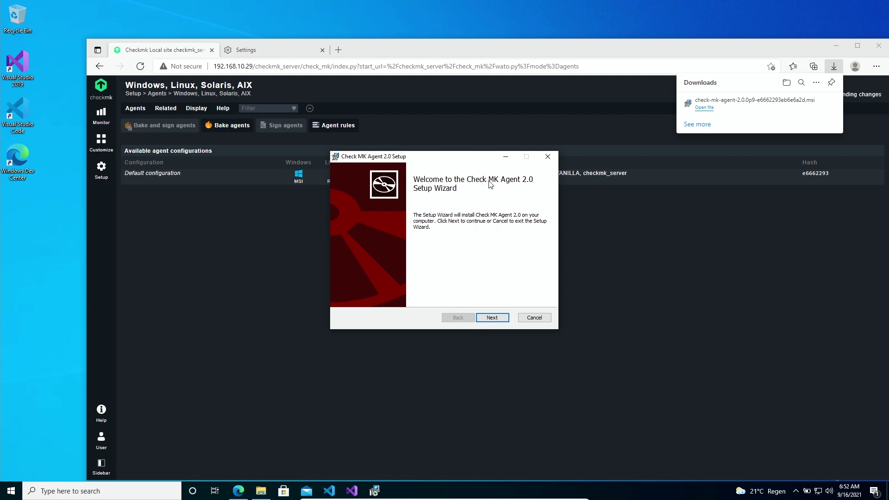
# - Install Check MK Agent 2.0 with the license accepted, default features and UAC approval, then finish
pyautogui.click(493, 320)
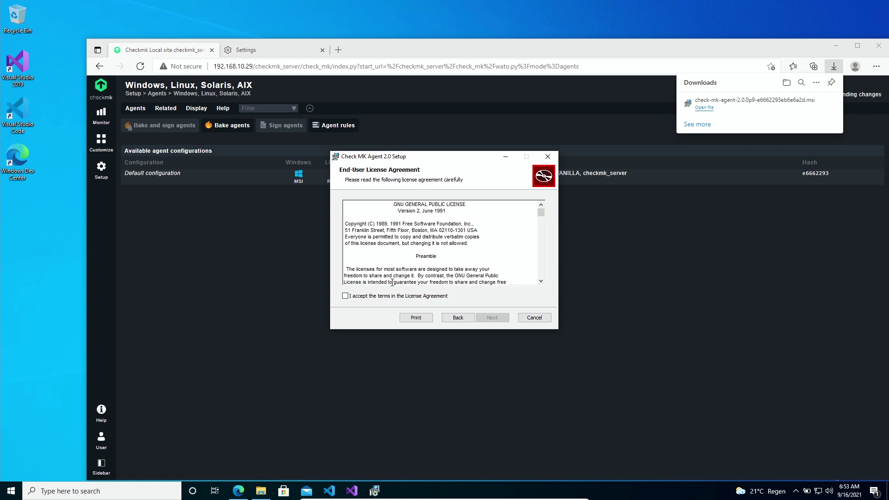
pyautogui.click(375, 297)
pyautogui.click(487, 318)
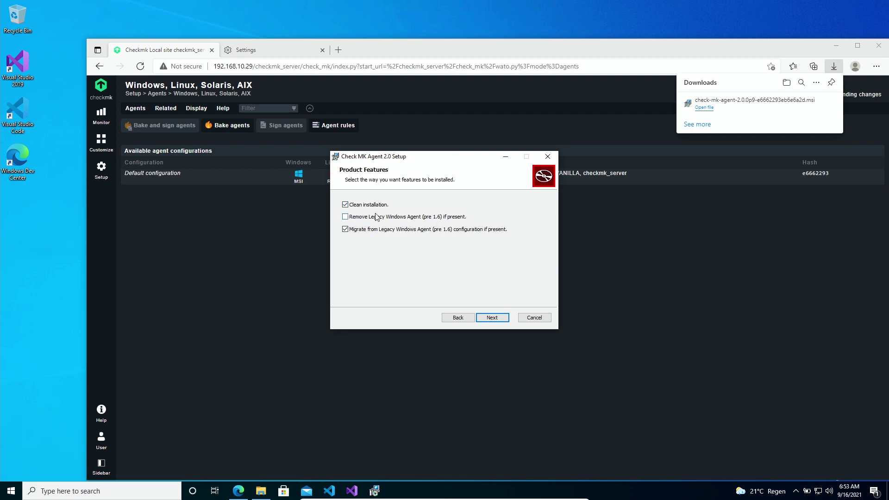
pyautogui.click(495, 319)
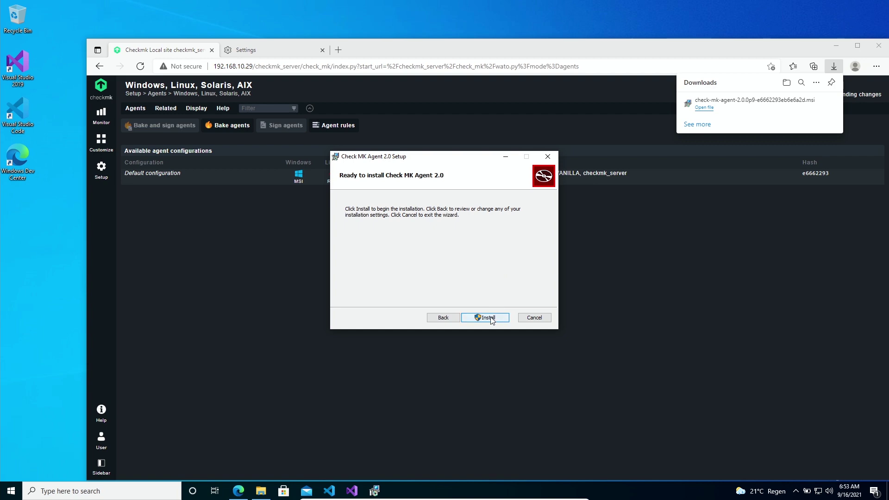
pyautogui.click(495, 318)
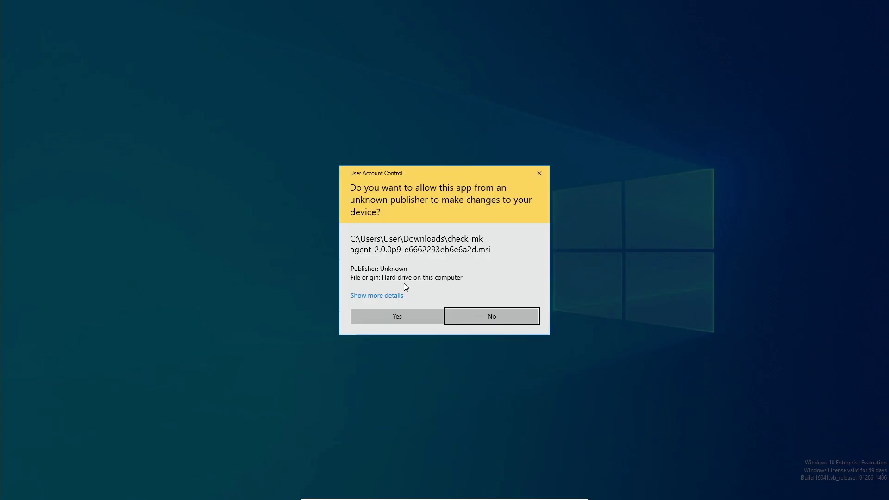
pyautogui.click(396, 315)
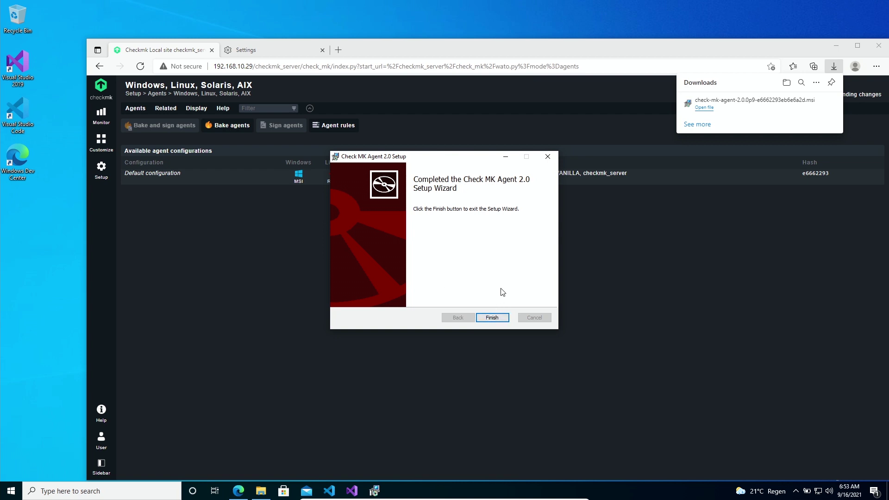
pyautogui.click(492, 319)
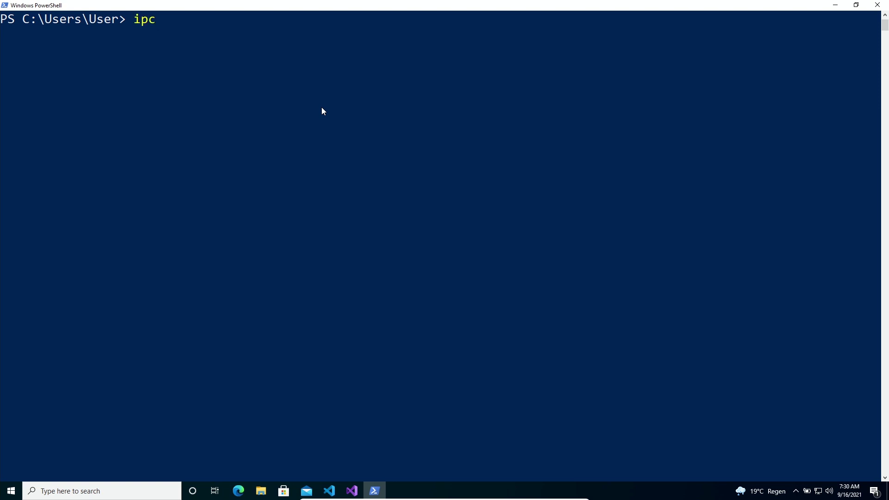
# - Run ipconfig in PowerShell to find the IPv4 address 192.168.178.108
pyautogui.write('onfig')
pyautogui.press('Return')
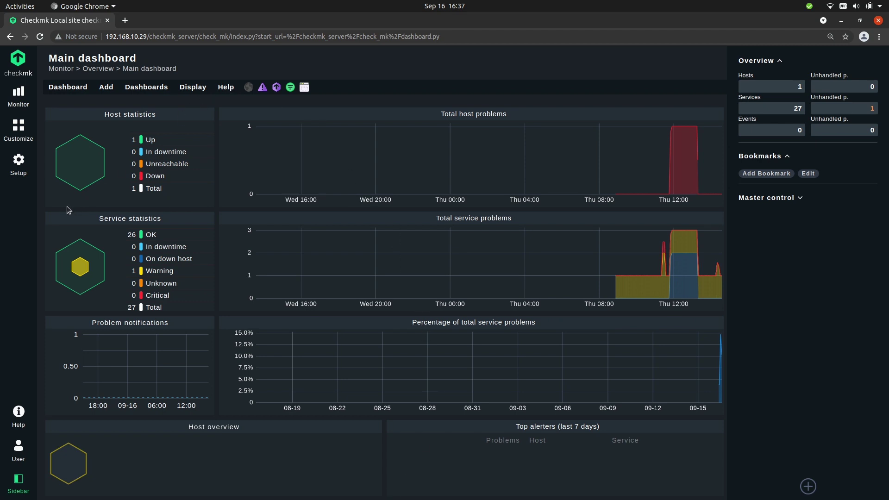
# - Add host windows1 with IPv4 address 192.168.178.108 and save it to run connection tests
pyautogui.click(20, 168)
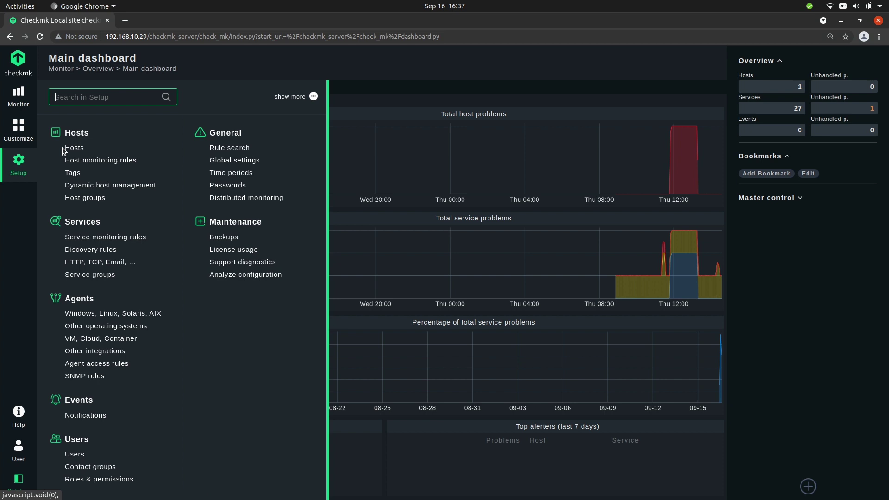
pyautogui.click(75, 148)
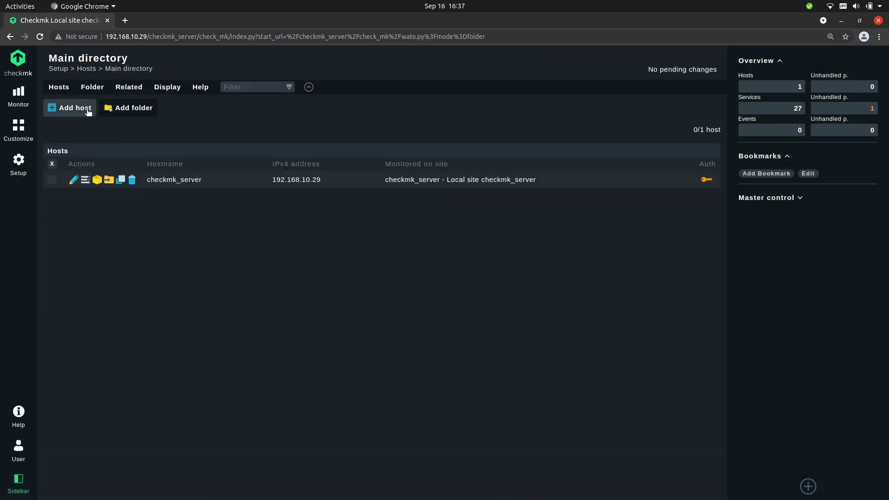
pyautogui.click(80, 109)
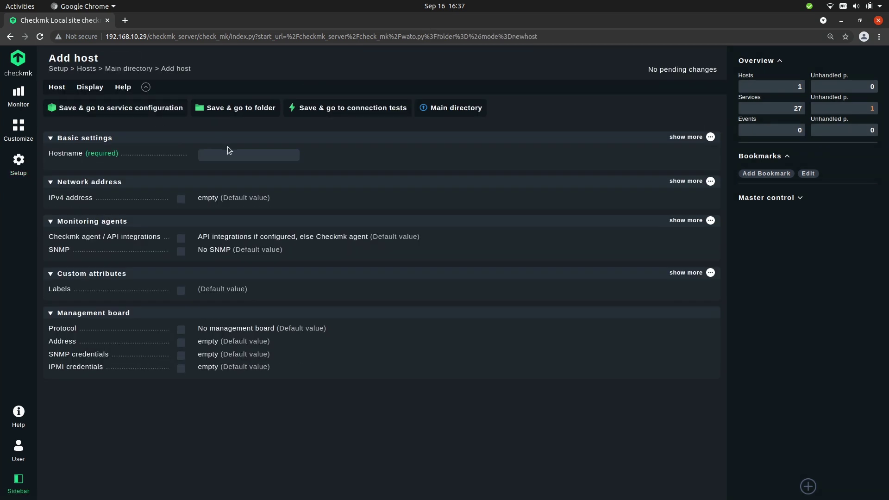
pyautogui.write('wind')
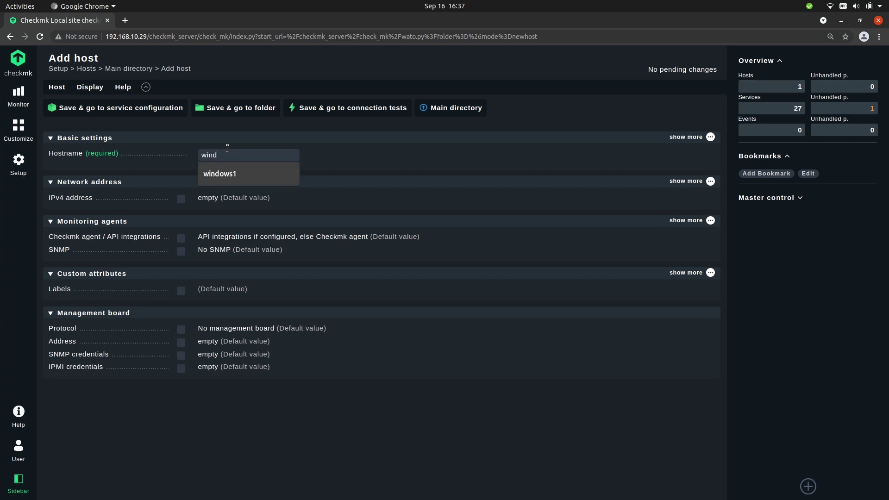
pyautogui.write('ows1')
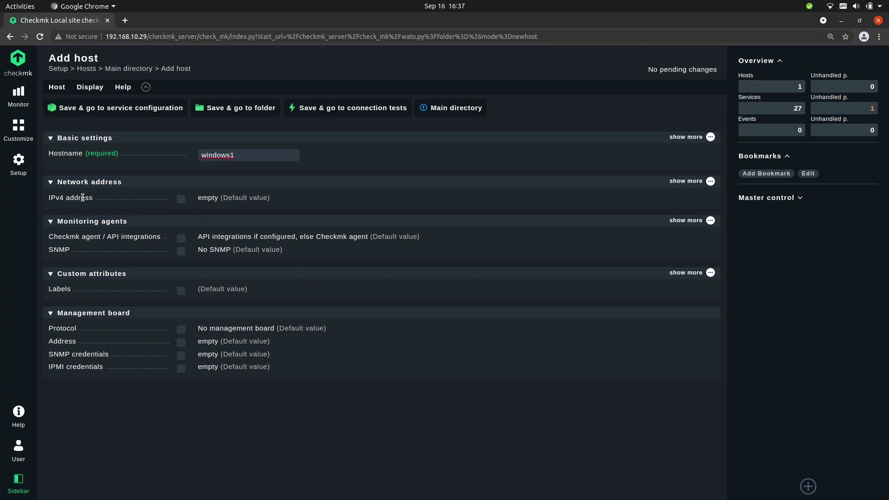
pyautogui.click(181, 199)
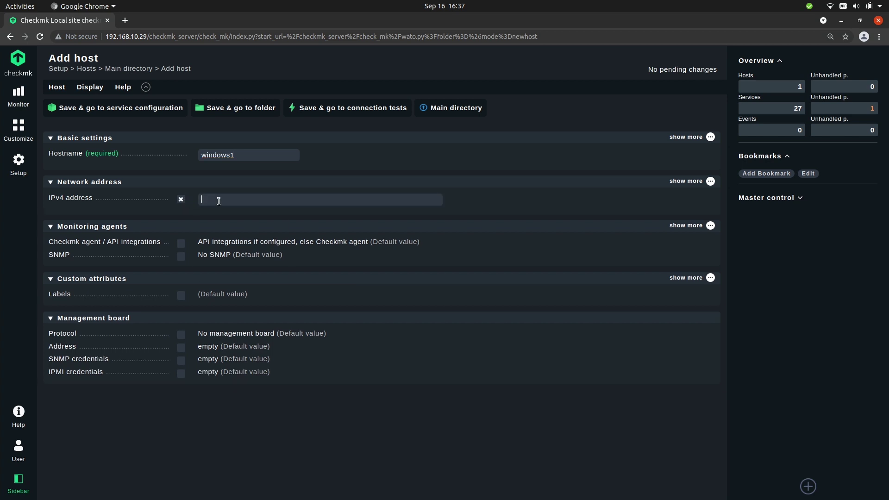
pyautogui.click(218, 201)
pyautogui.write('192.168.')
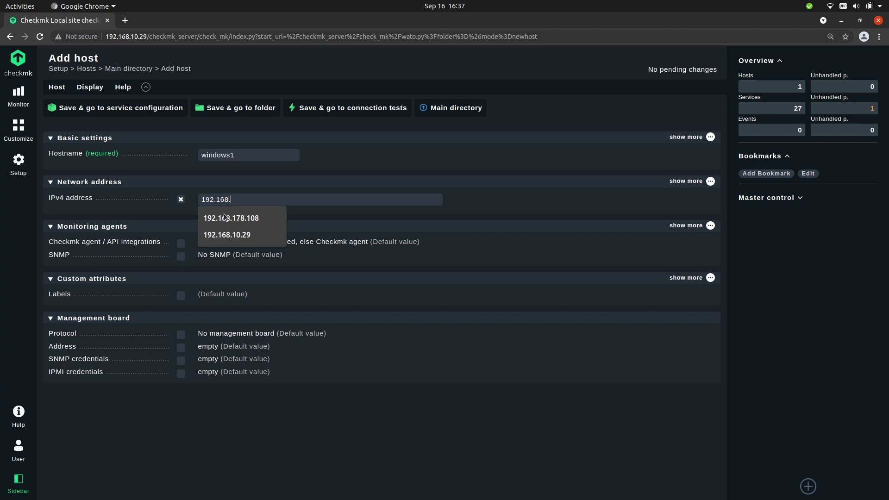
pyautogui.write('178.10')
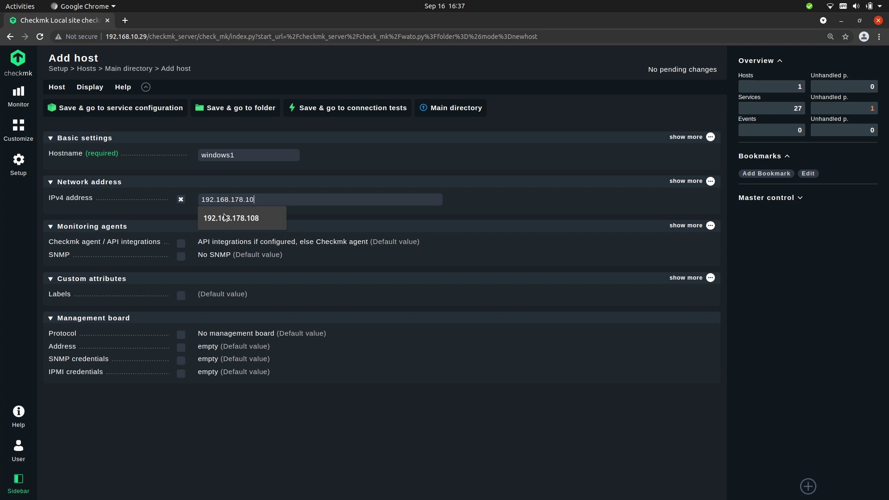
pyautogui.click(224, 218)
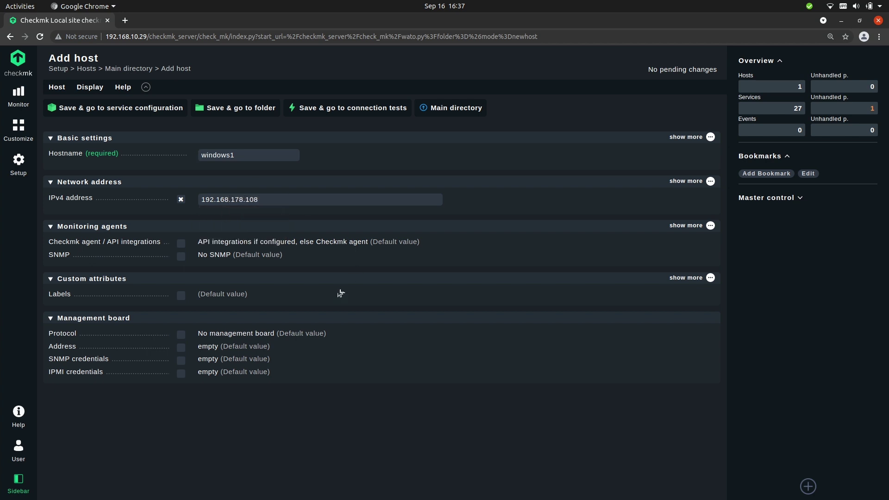
pyautogui.click(353, 107)
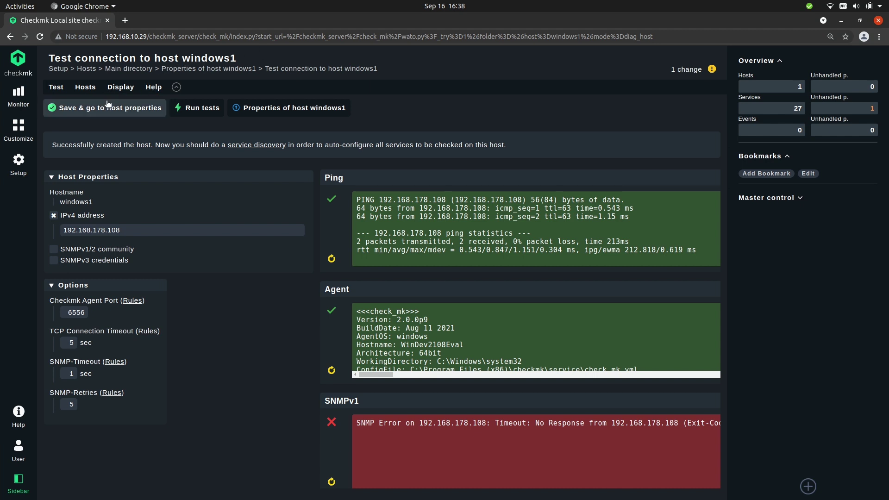
# - Save windows1 after its passing ping and agent tests and open its service discovery
pyautogui.click(78, 112)
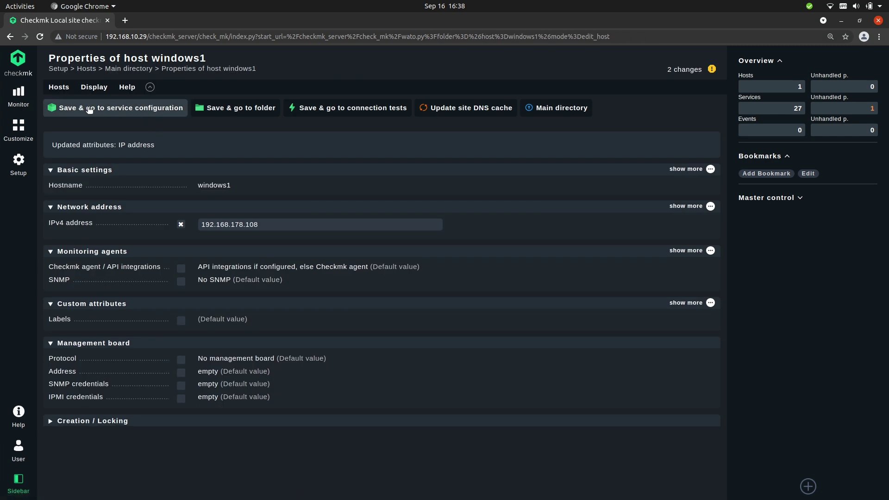
pyautogui.click(102, 109)
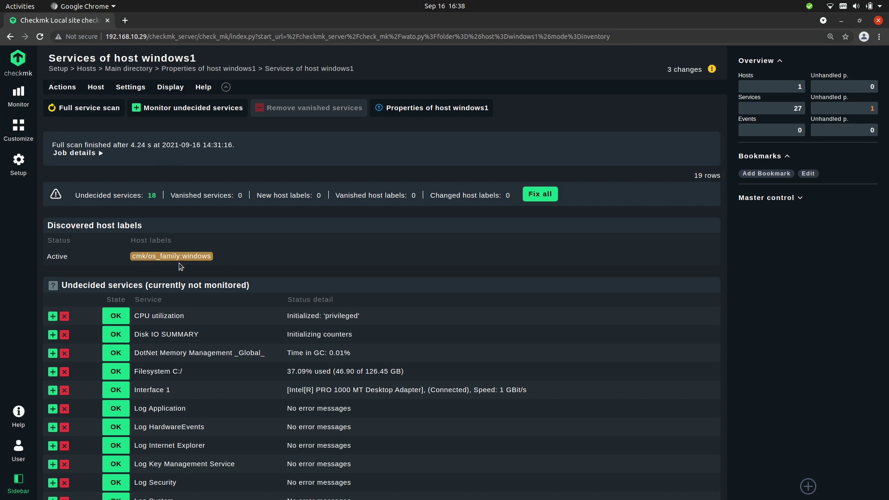
# - Accept all 18 discovered services and host labels with Fix all, then view the 5 pending changes
pyautogui.scroll(-1, 186, 311)
pyautogui.scroll(-3, 190, 312)
pyautogui.scroll(4, 182, 205)
pyautogui.click(545, 198)
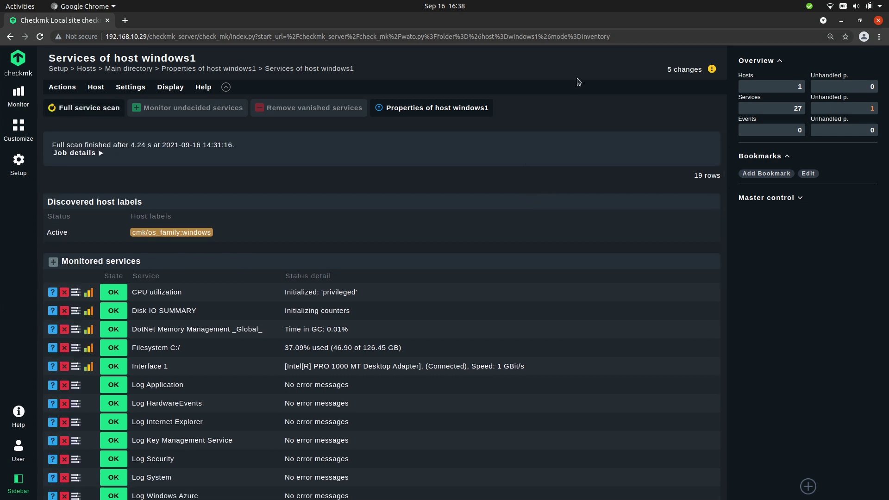
pyautogui.click(688, 73)
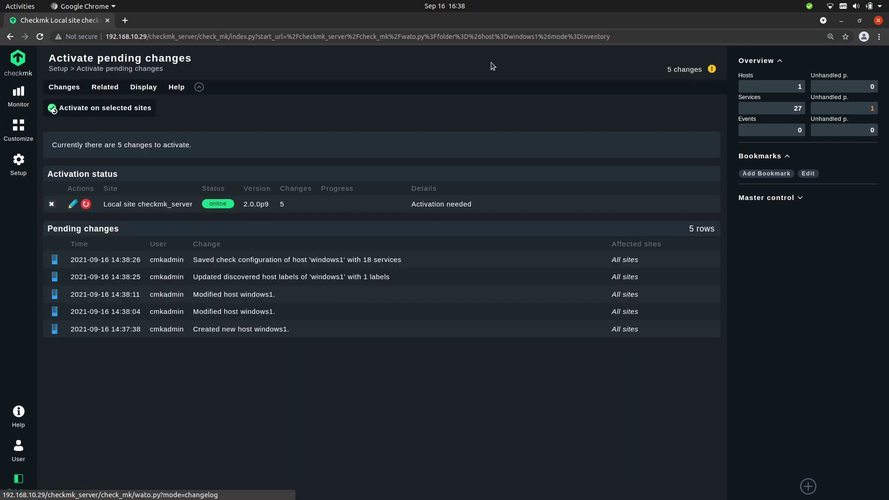
# - Activate the 5 pending changes and open the All hosts view showing windows1 UP
pyautogui.click(95, 108)
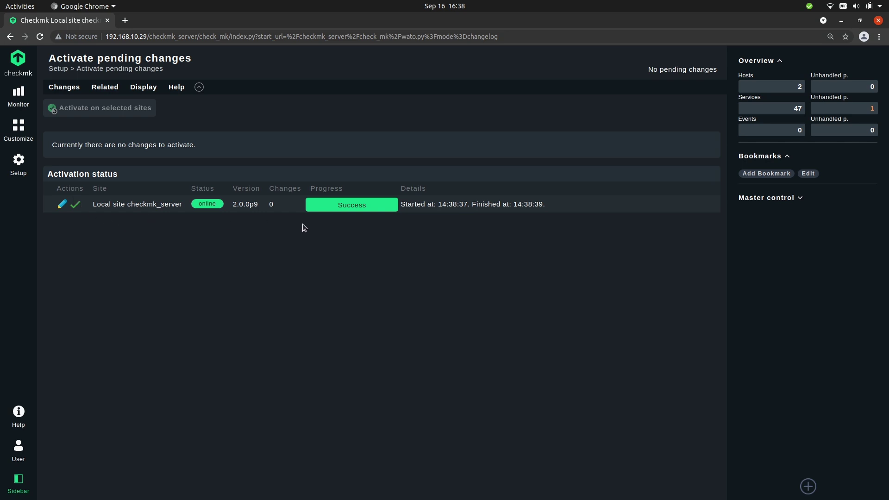
pyautogui.click(799, 88)
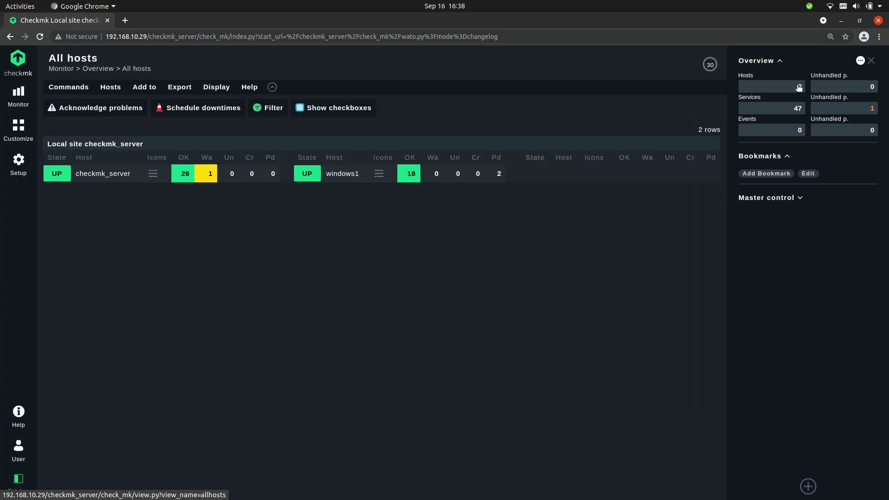
# - Open windows1's service list and confirm its 20 services are all OK
pyautogui.click(336, 174)
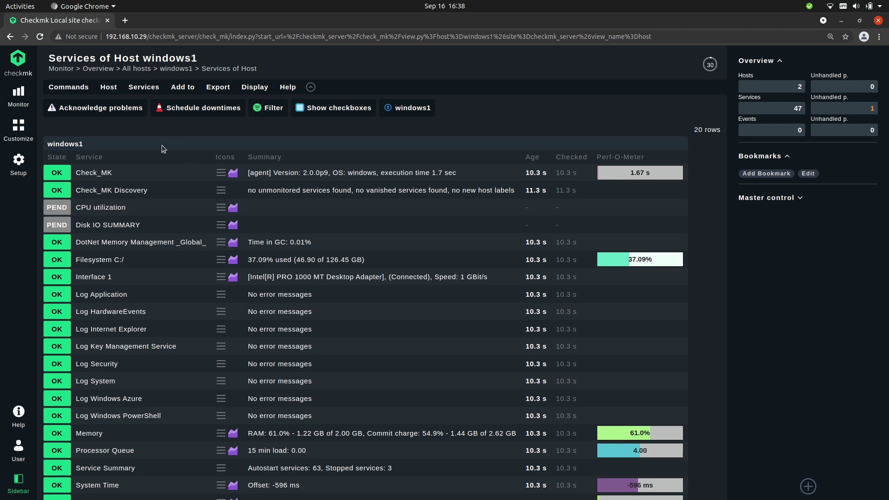
pyautogui.scroll(-1, 110, 444)
pyautogui.scroll(1, 119, 427)
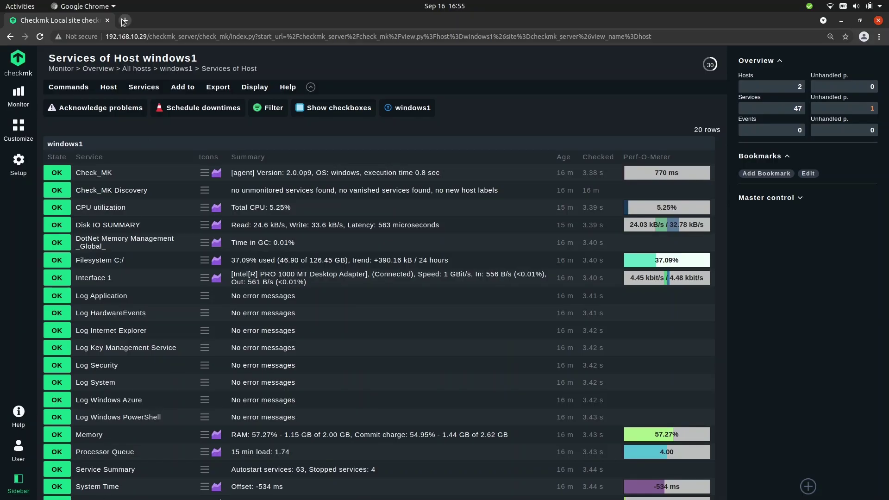
# - Load docs.checkmk.com in a new tab and go to the Monitoring Windows guide's Windows Firewall section
pyautogui.click(124, 21)
pyautogui.write('docs')
pyautogui.press('Return')
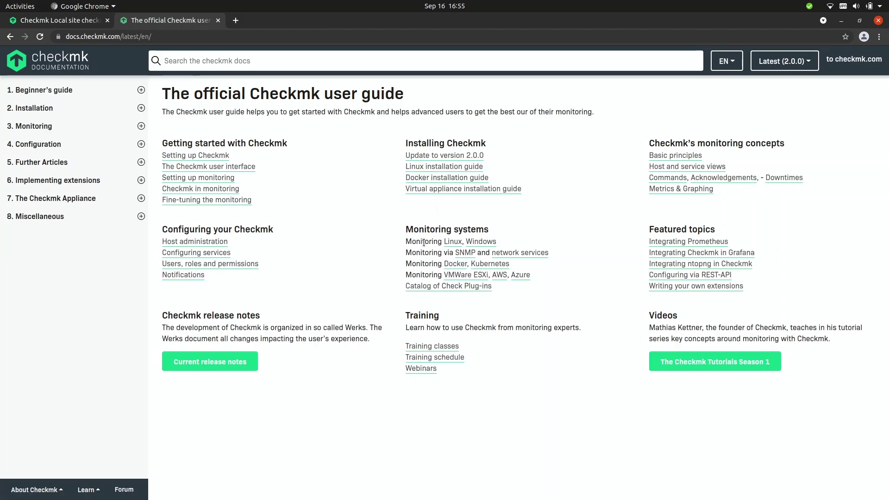
pyautogui.click(483, 242)
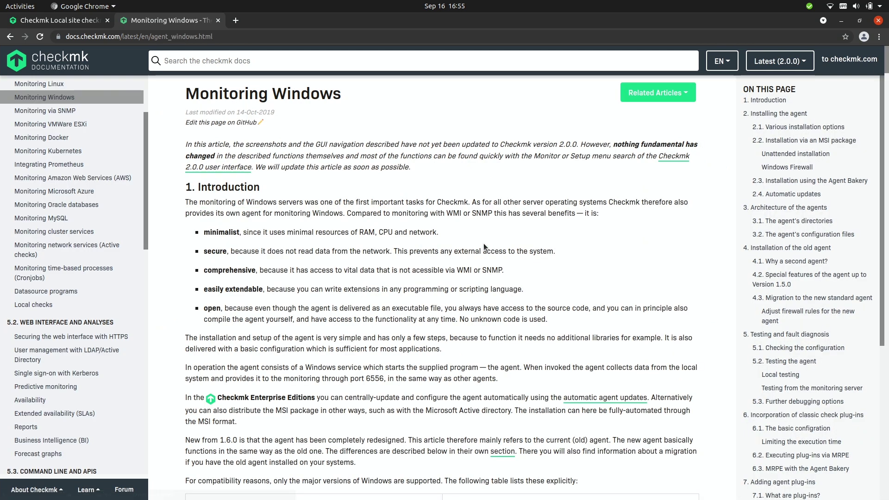
pyautogui.click(781, 169)
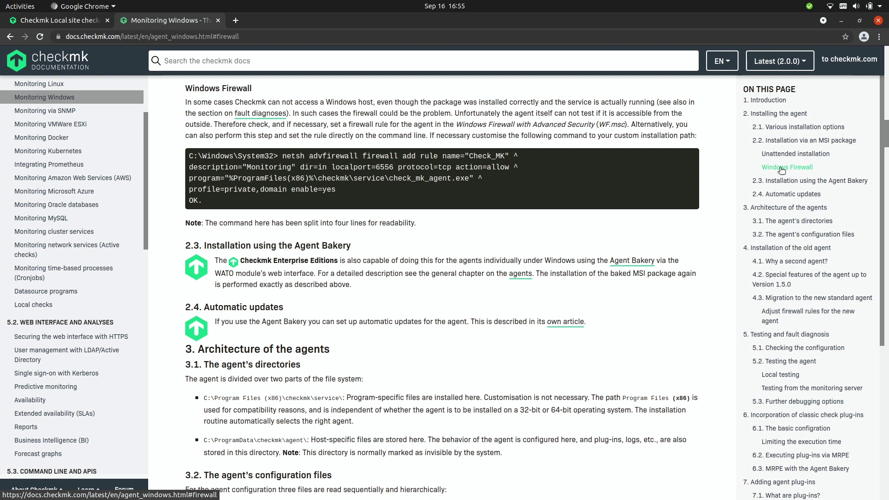